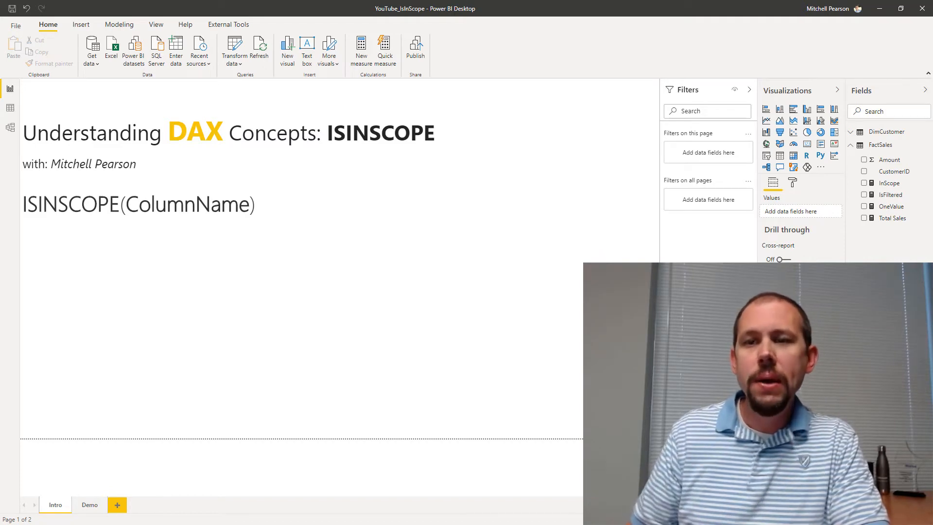
Open the Demo report page, and review the "Unexpected Totals in DAX (Part 1)" article in the browser before returning to Power BI.
left_click(89, 506)
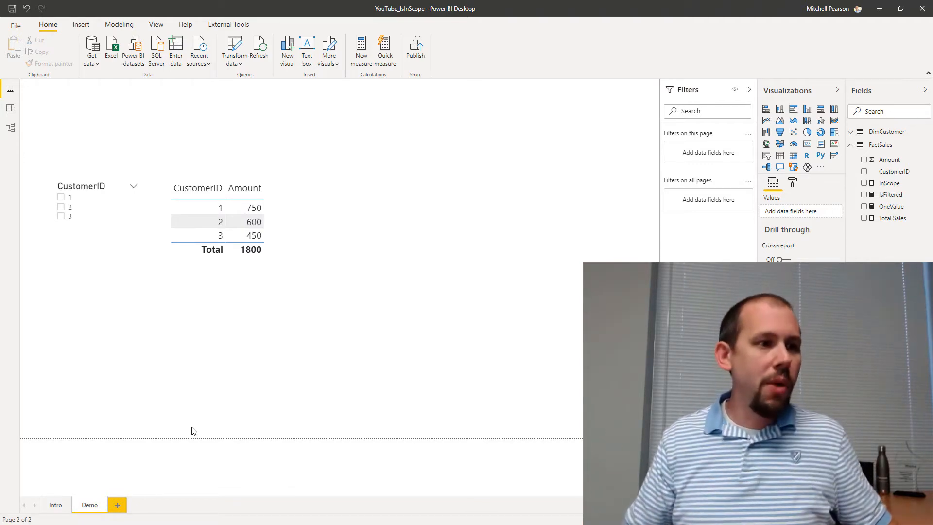
key("alt+Tab")
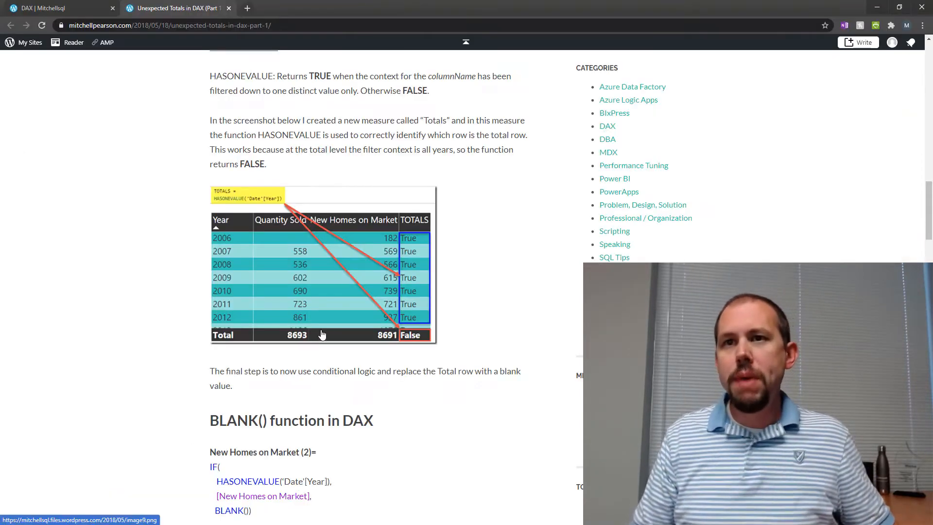
scroll(322, 335, "up", 5)
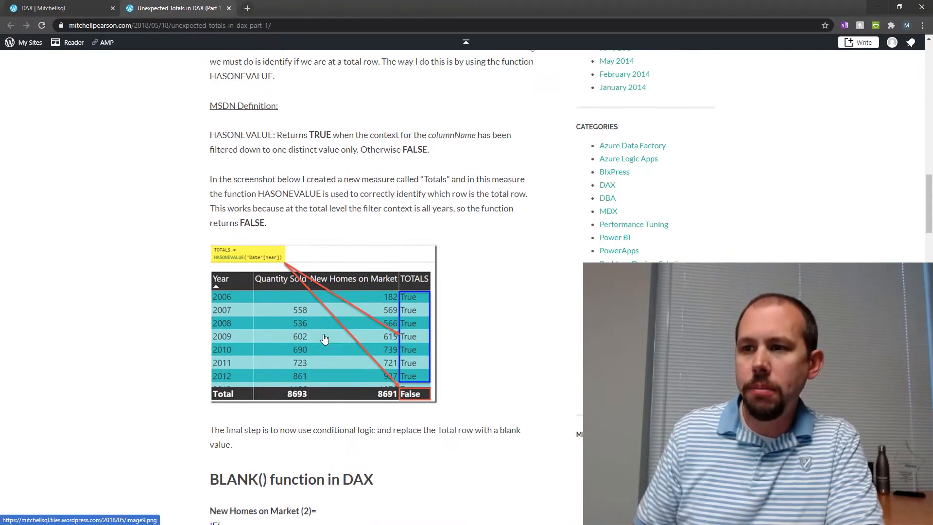
scroll(323, 334, "up", 10)
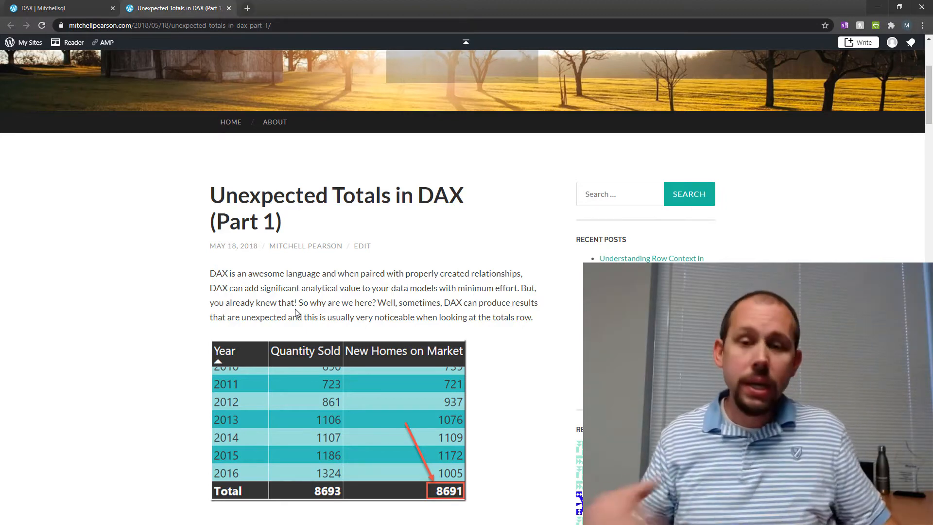
key("alt+Tab")
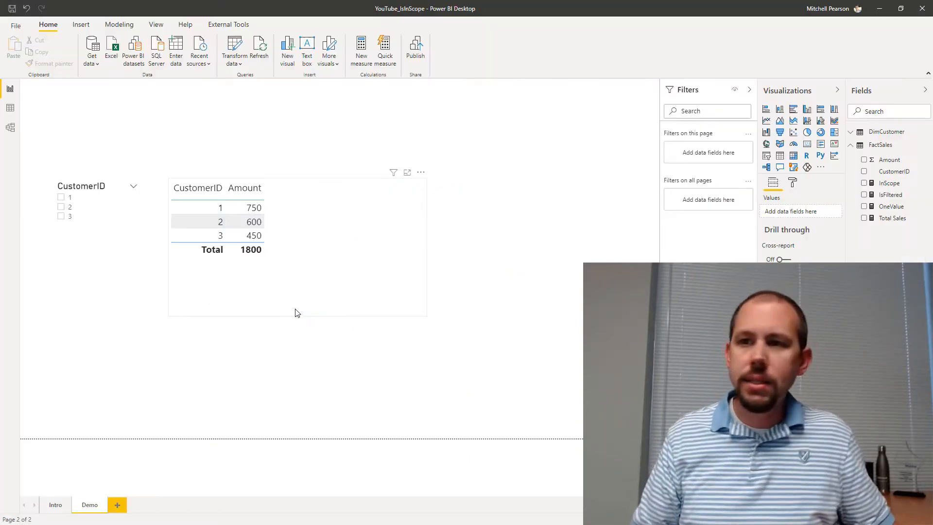
Examine the HASONEVALUE formula of the OneValue measure and add the measure to the CustomerID and Amount table.
left_click(298, 313)
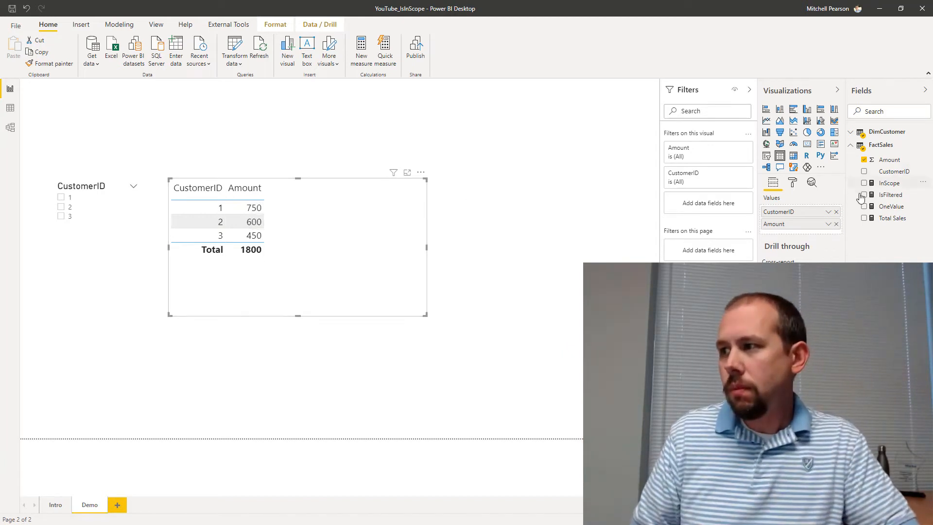
left_click(884, 208)
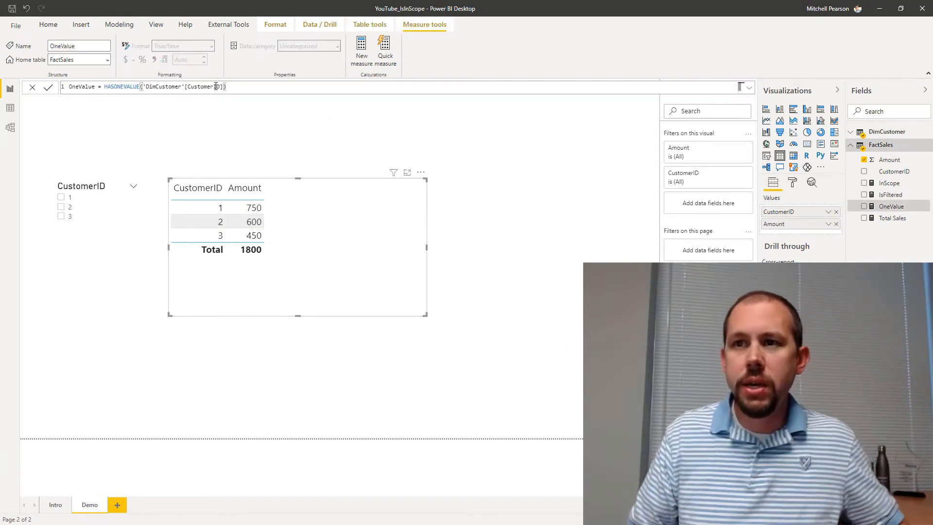
scroll(216, 93, "up", 2)
scroll(216, 92, "up", 1)
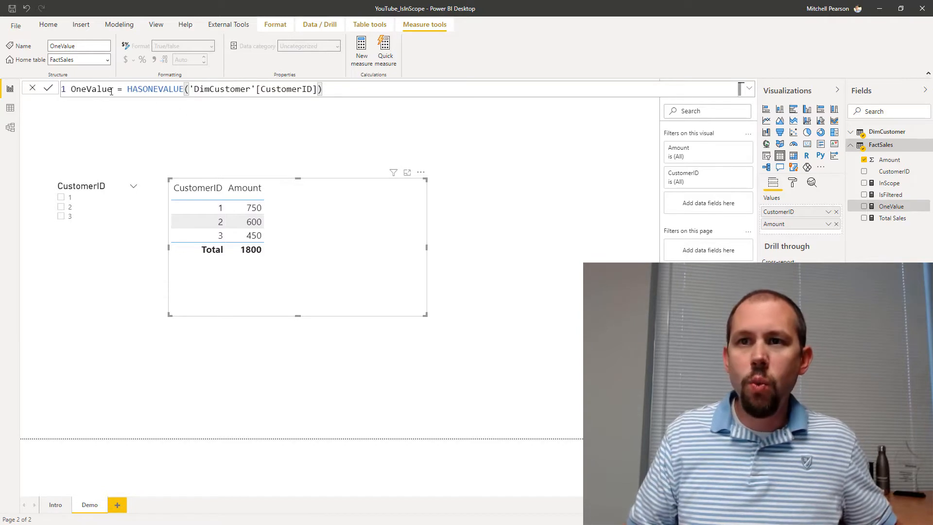
left_click_drag(129, 89, 190, 89)
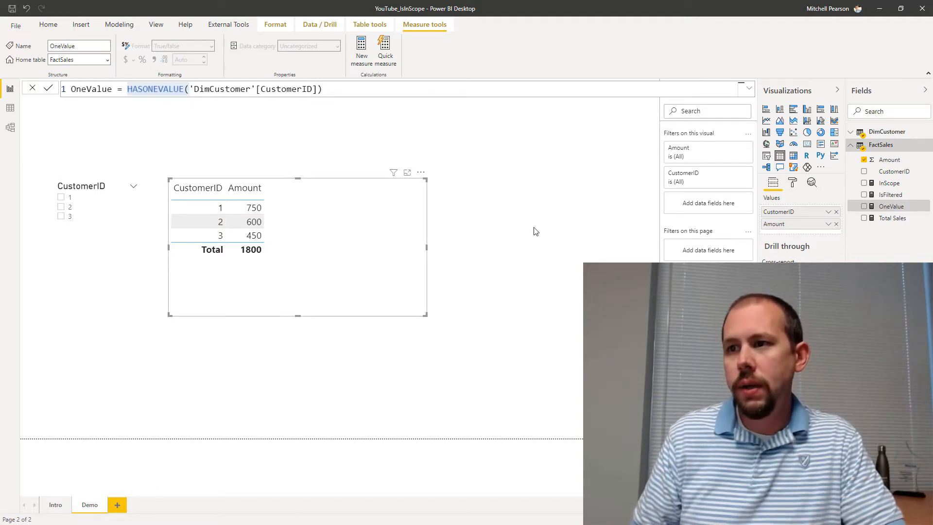
left_click_drag(891, 208, 287, 237)
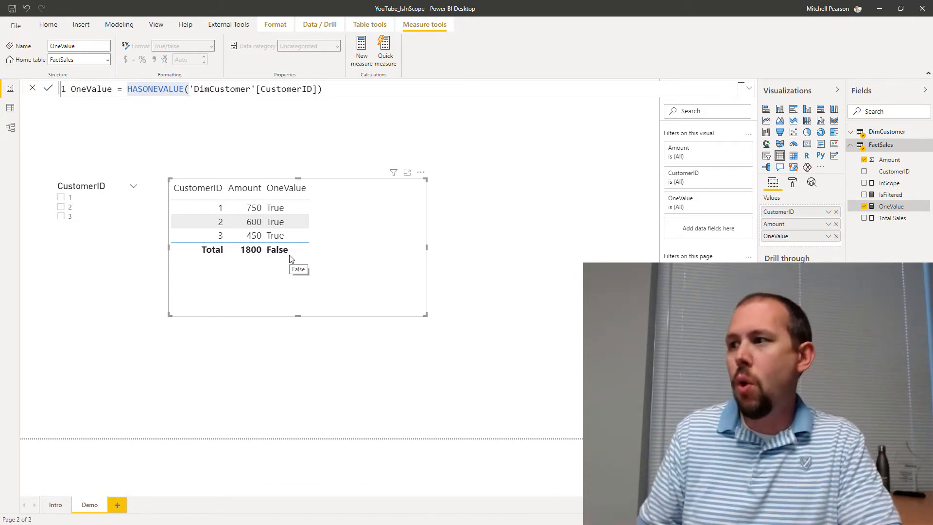
Add the IsFiltered measure to the table and filter the page to CustomerID 1 with the slicer.
left_click(886, 195)
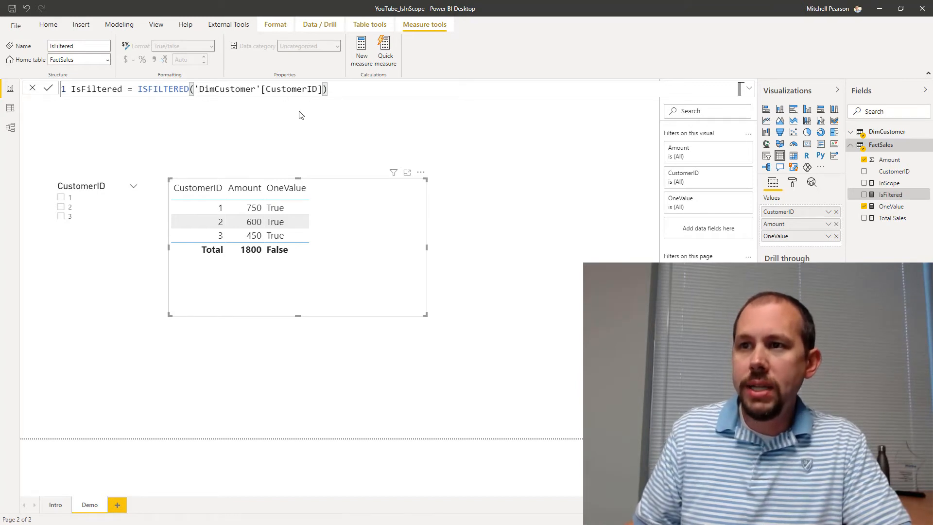
left_click_drag(878, 204, 329, 229)
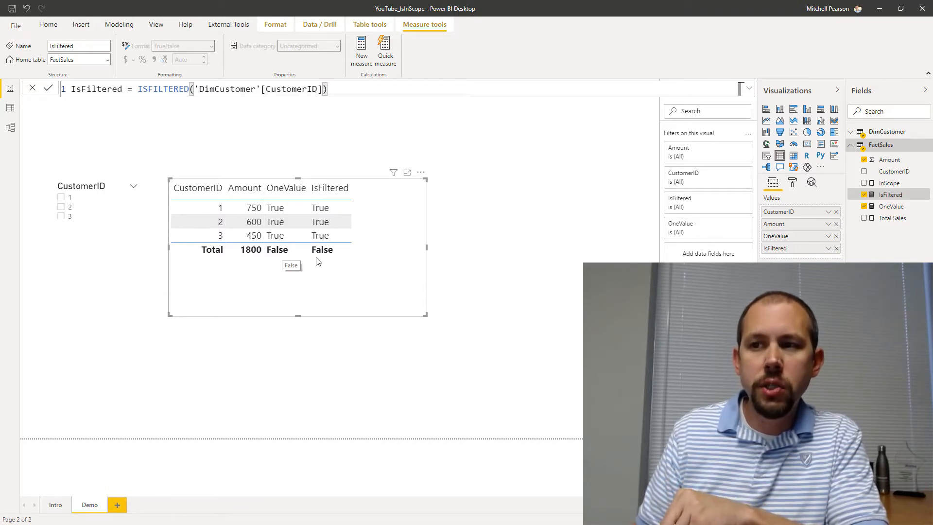
left_click(60, 198)
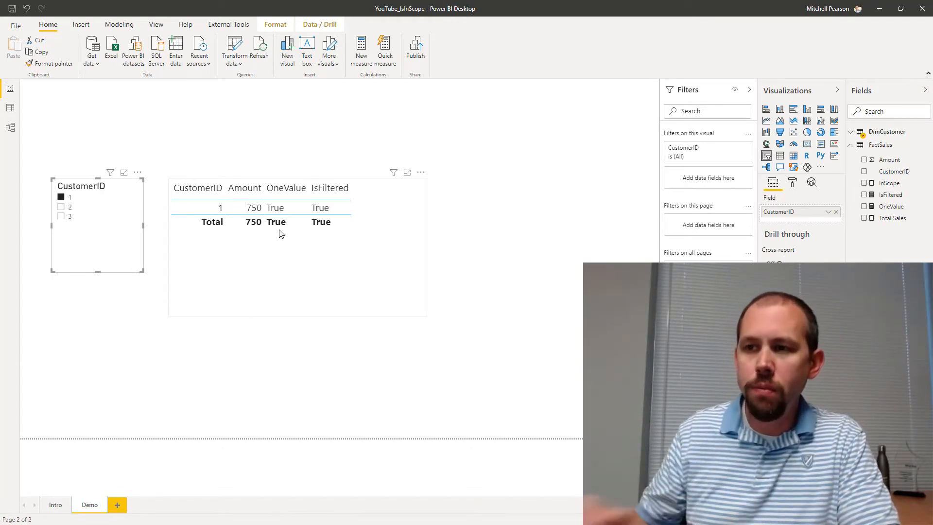
Clear the CustomerID 1 selection in the slicer and add the InScope measure to the table.
left_click(890, 188)
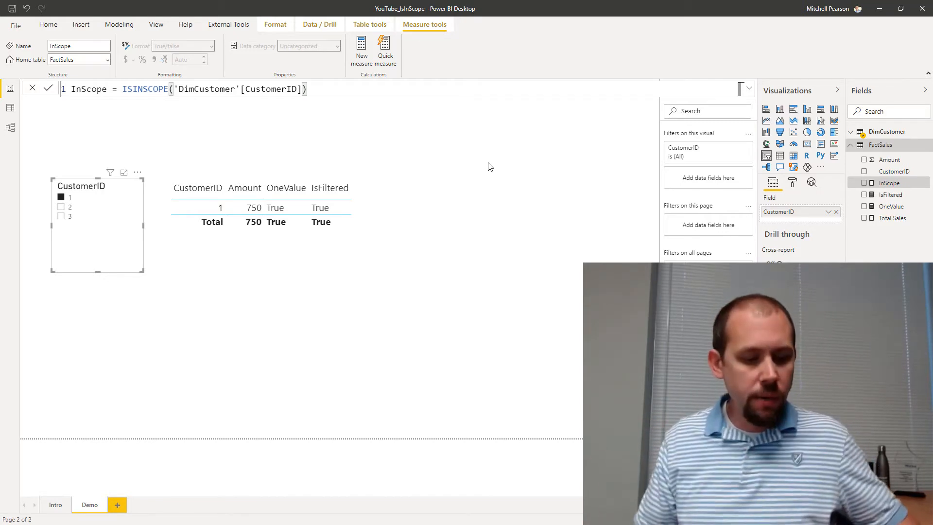
scroll(203, 94, "up", 1)
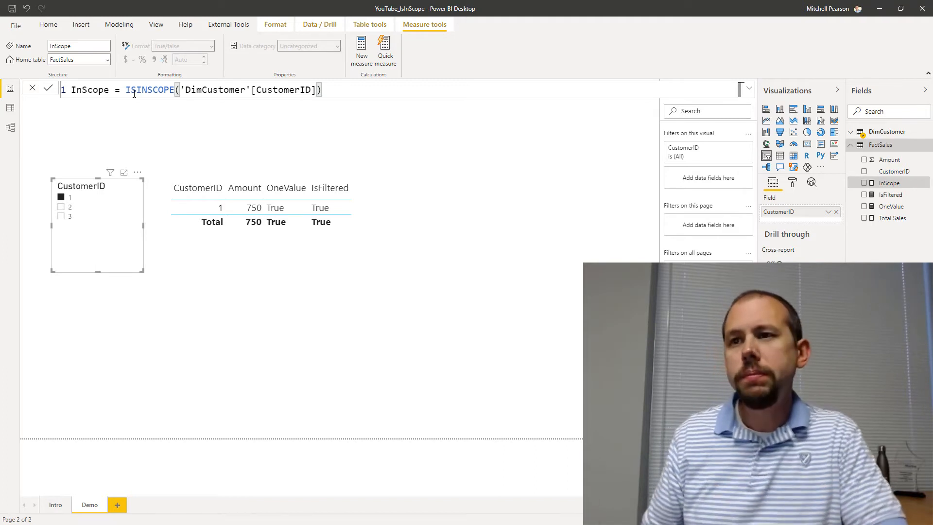
left_click(66, 200)
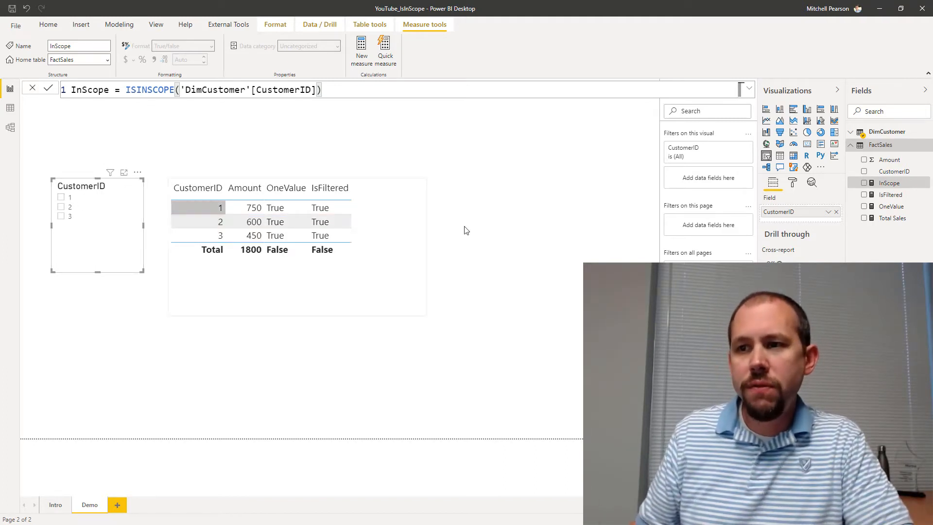
left_click_drag(887, 184, 381, 219)
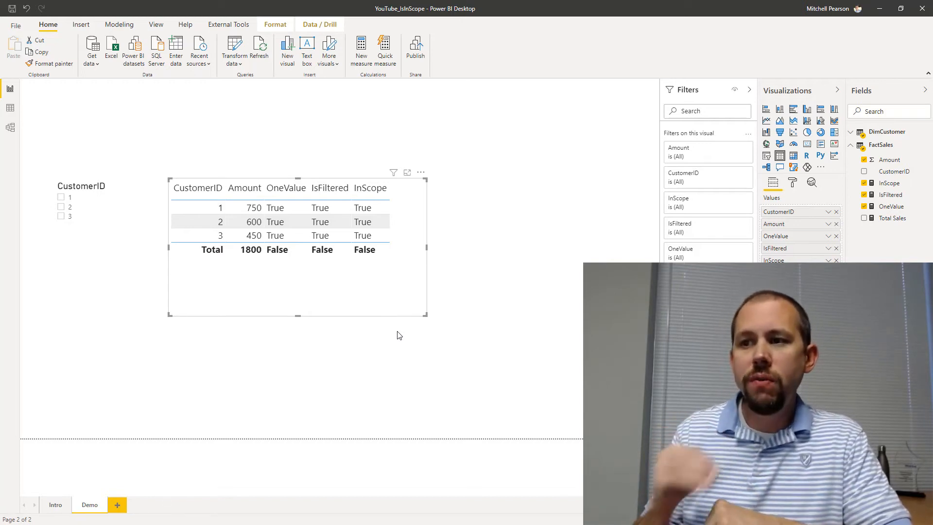
Compare the three measures in the total row with the slicer set to CustomerID 1, to 1 and 2, and to 3 only.
left_click(62, 198)
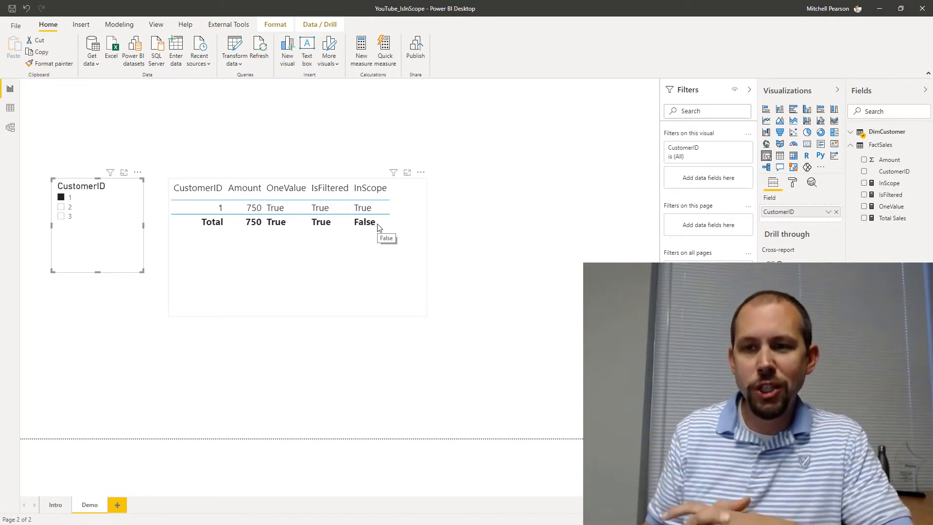
left_click(61, 207, "ctrl")
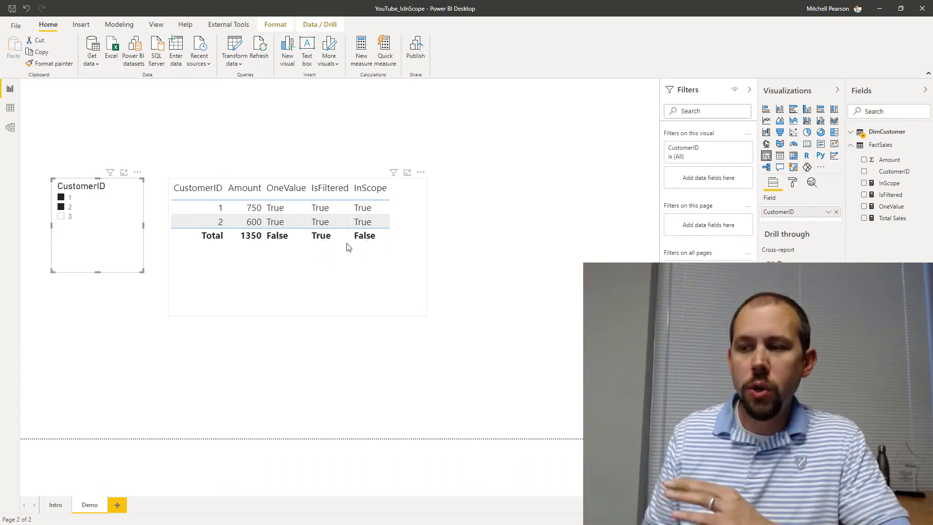
left_click(61, 217)
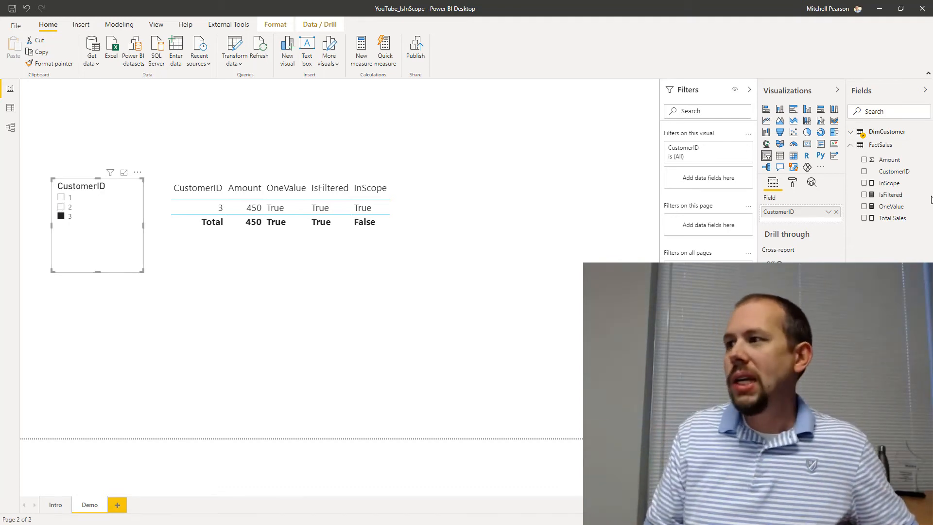
Review the Total Sales measure's IF logic and replace its InScope condition with the OneValue variable.
left_click(893, 218)
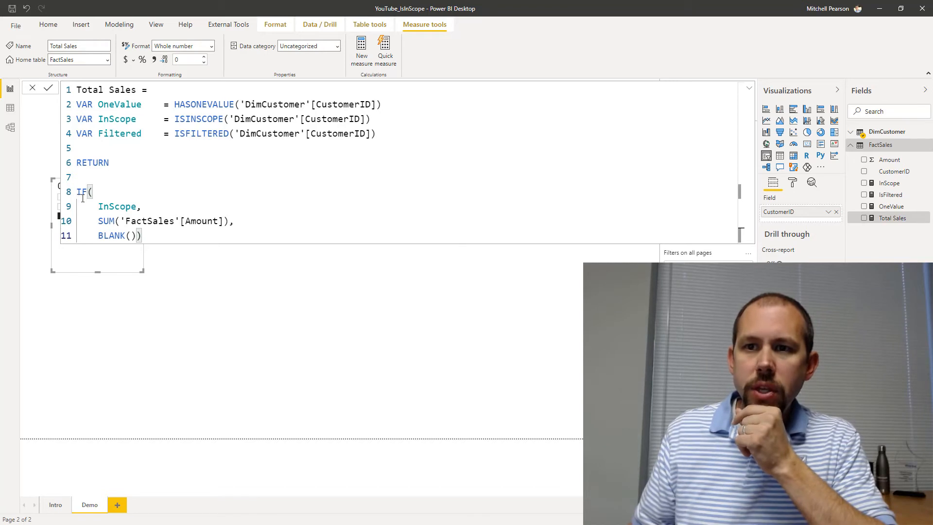
left_click_drag(93, 204, 139, 203)
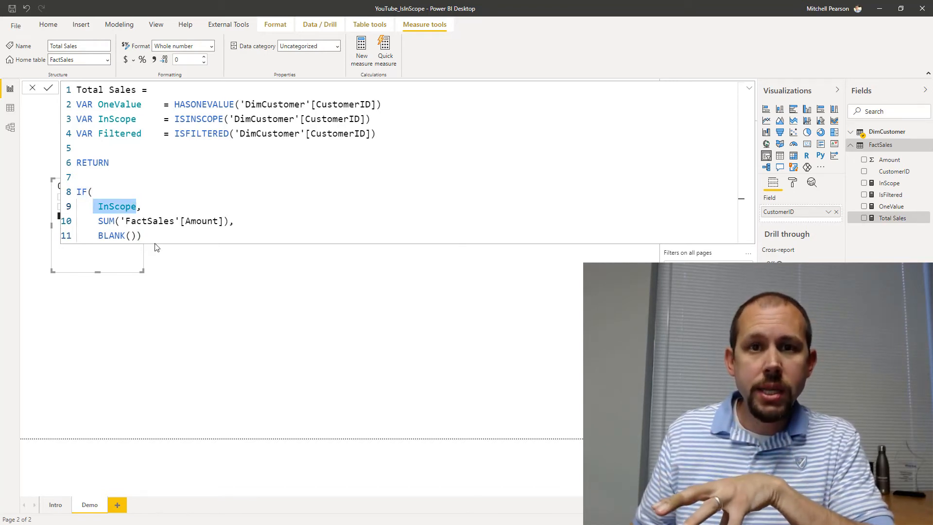
left_click_drag(92, 221, 232, 222)
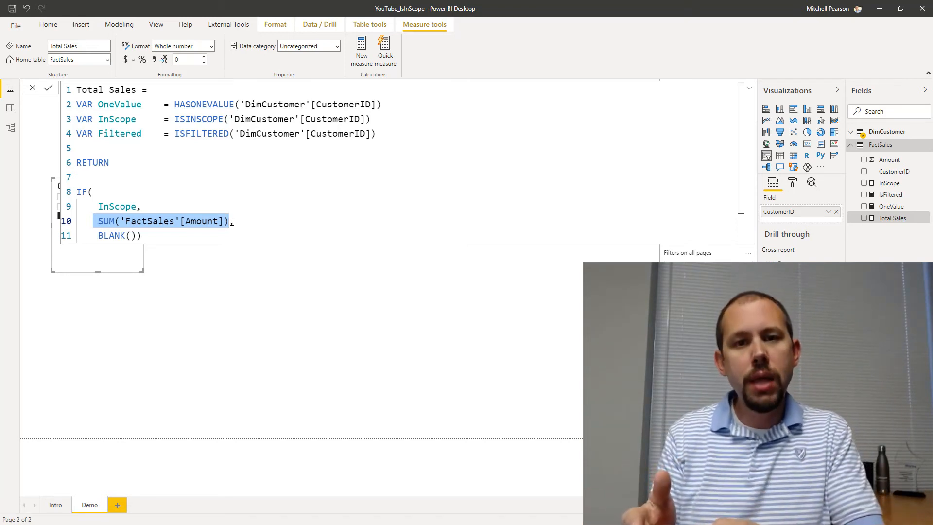
left_click(139, 236)
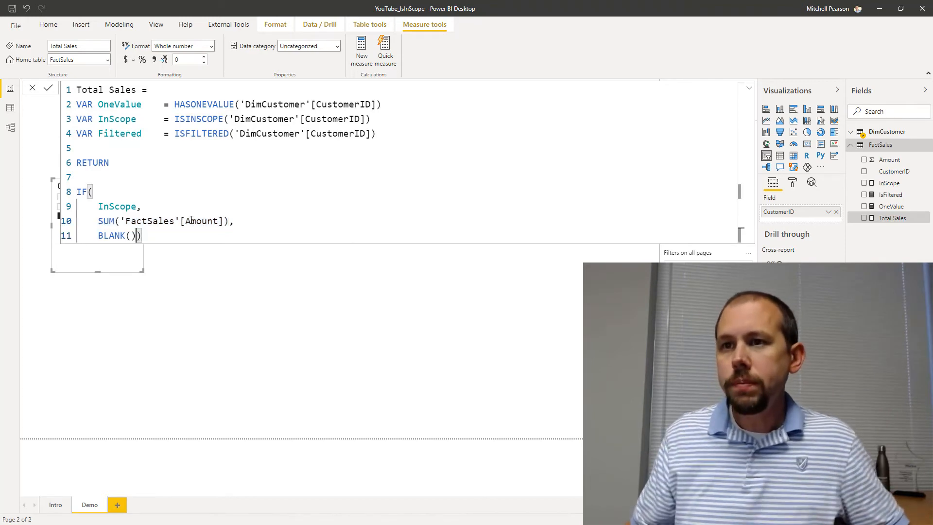
double_click(110, 210)
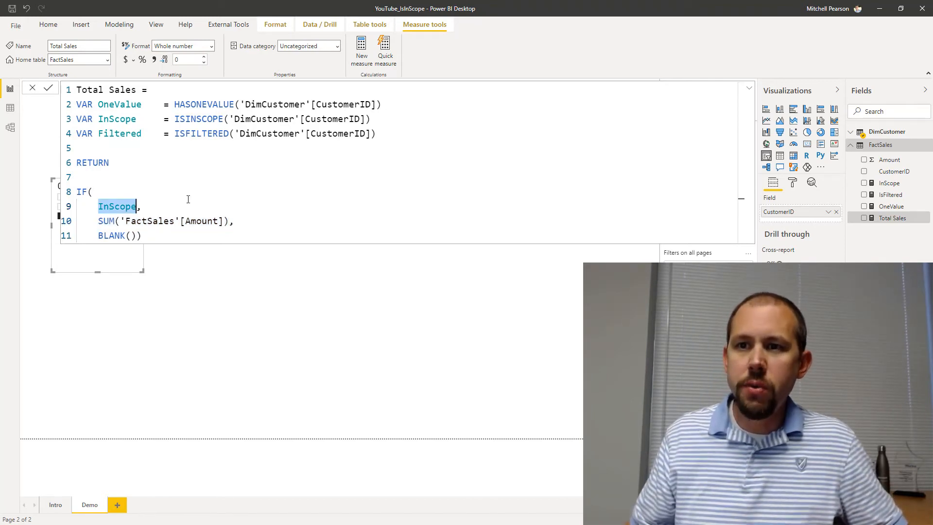
type("[OneValue]")
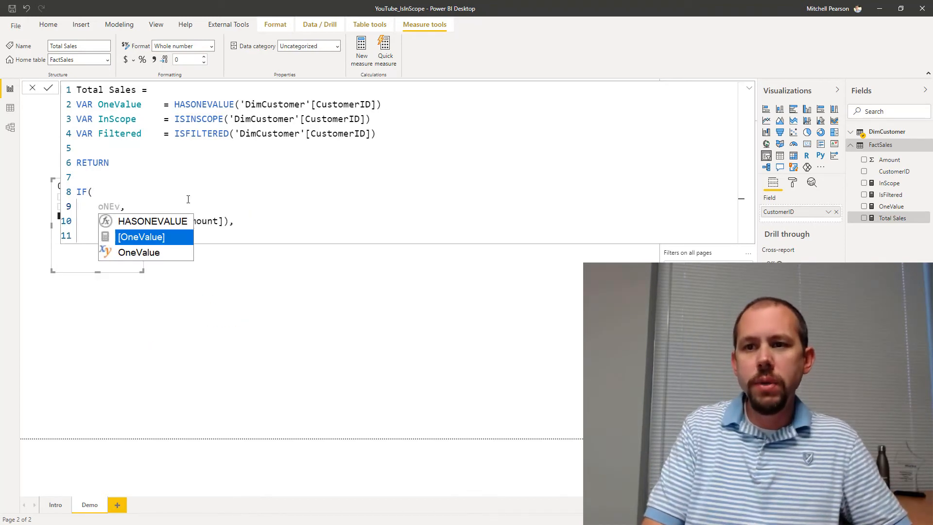
key("BackSpace")
key("BackSpace")
key("shift+Home")
type("oNEVAL")
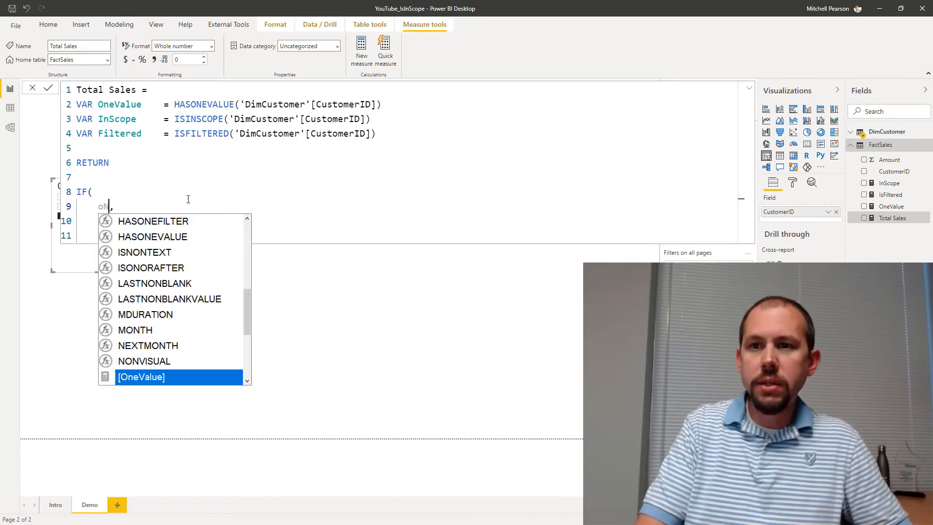
key("Down")
key("Tab")
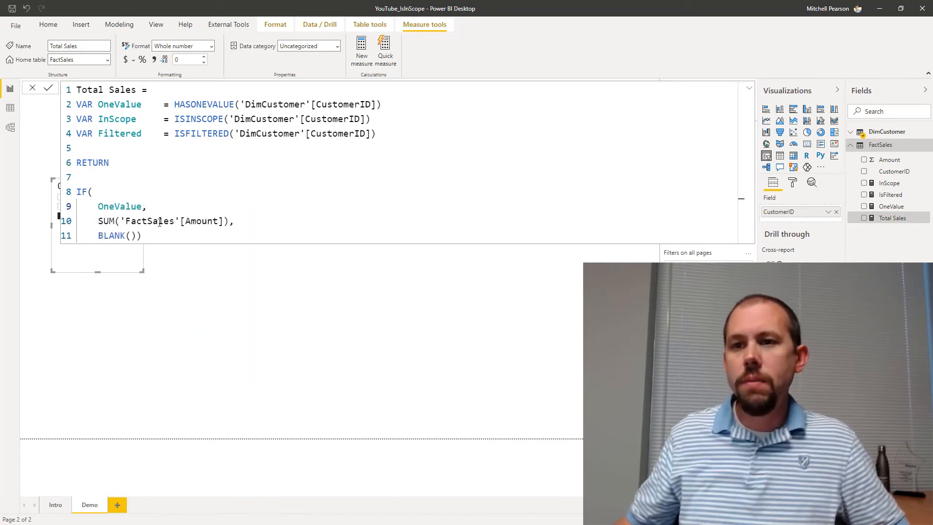
left_click(143, 236)
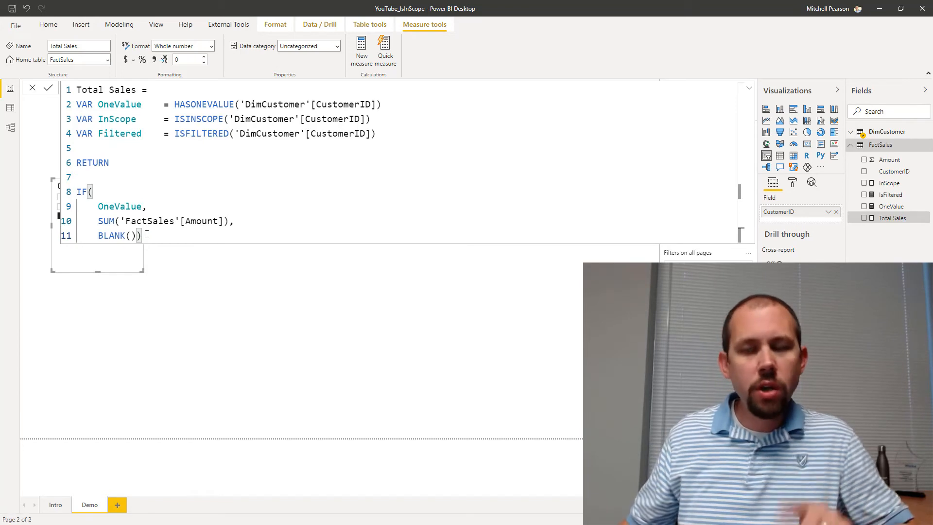
left_click(749, 88)
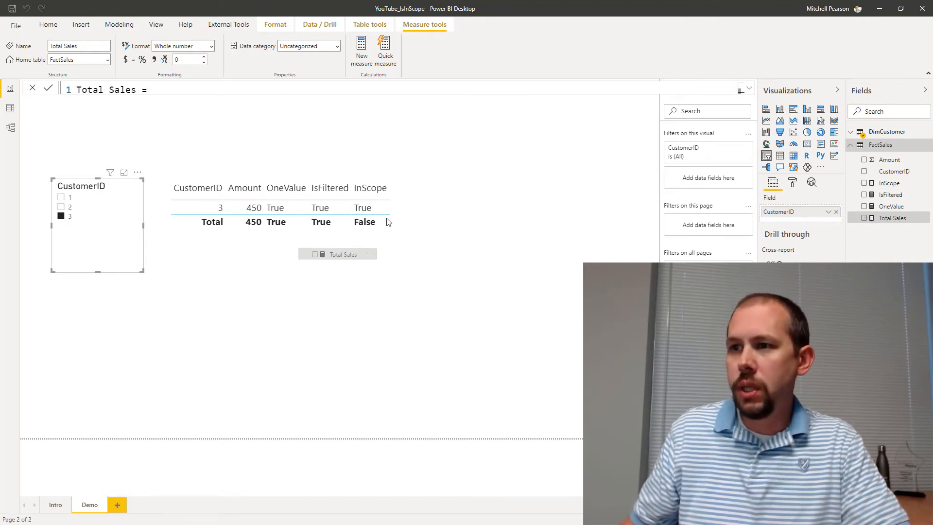
Add the Total Sales measure to the table and widen the table visual to fit the extra column.
left_click(422, 313)
left_click_drag(426, 247, 509, 247)
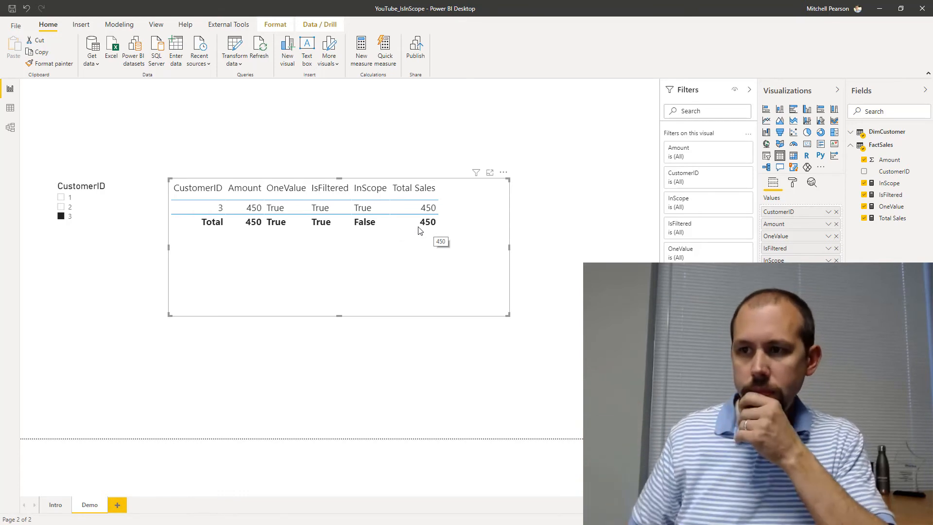
Switch the CustomerID 3 slicer selection off, on and off again to compare the Total Sales total row.
left_click(61, 218)
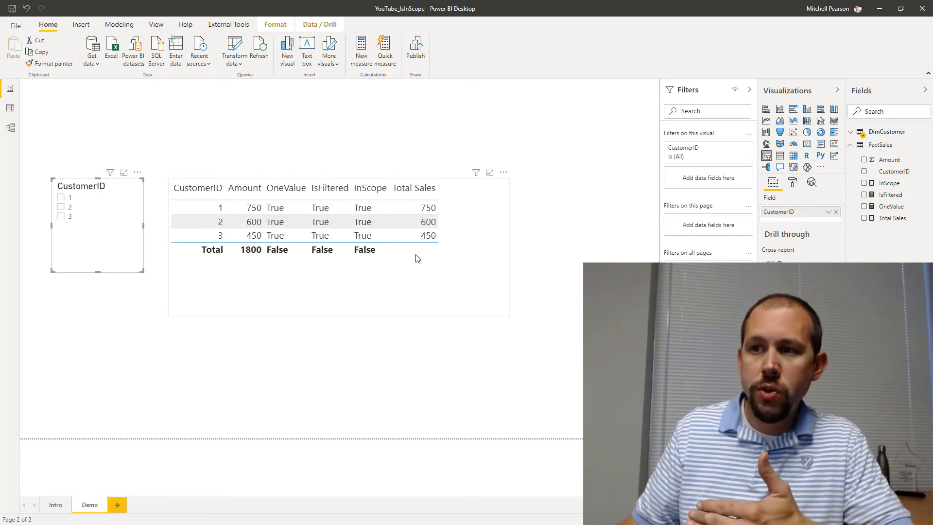
left_click(62, 218)
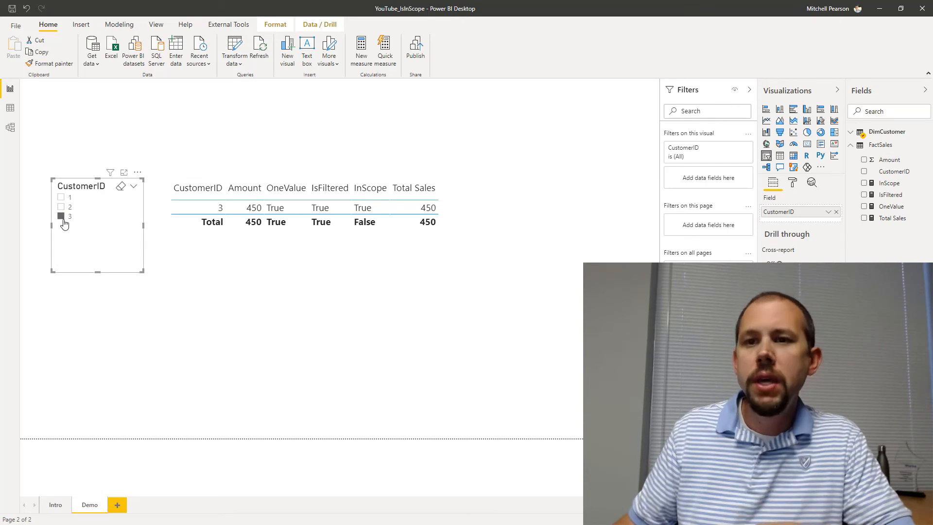
left_click(61, 217)
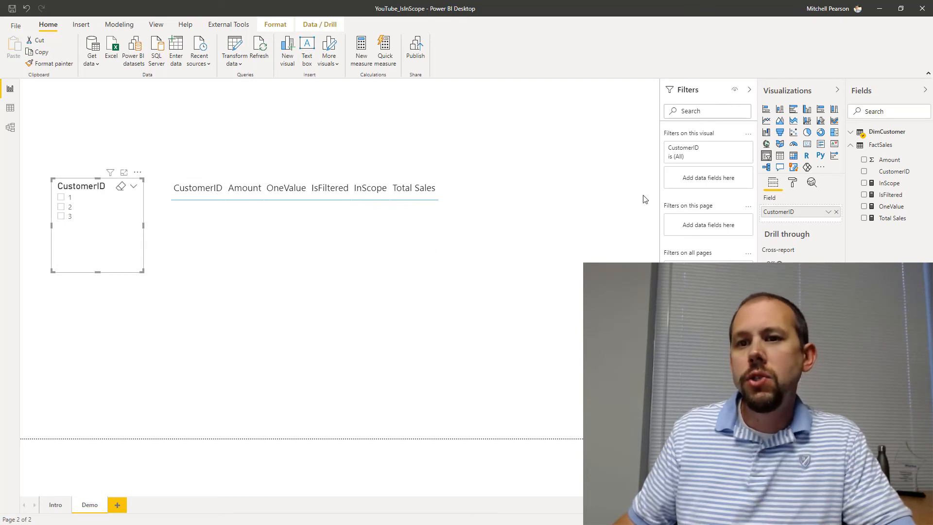
Replace the OneValue condition in the Total Sales measure's IF function with the InScope variable and collapse the formula.
left_click(886, 222)
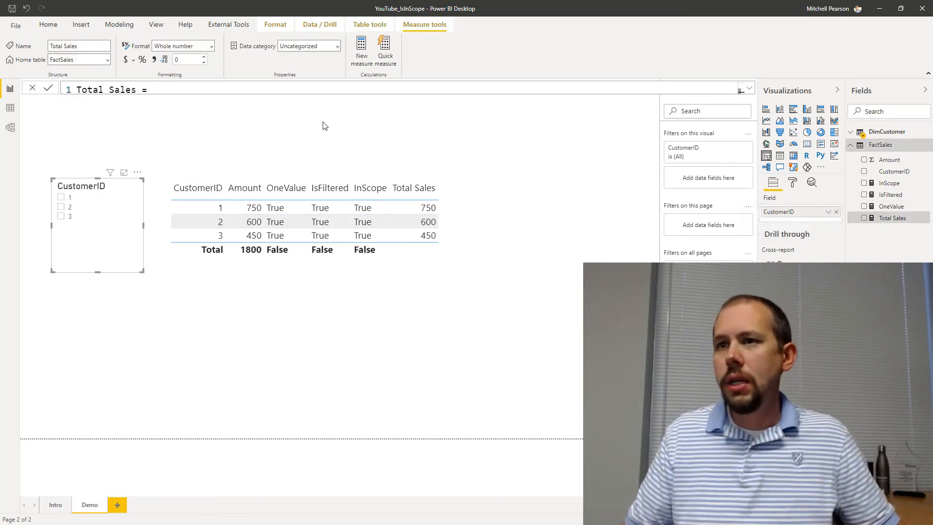
left_click(749, 88)
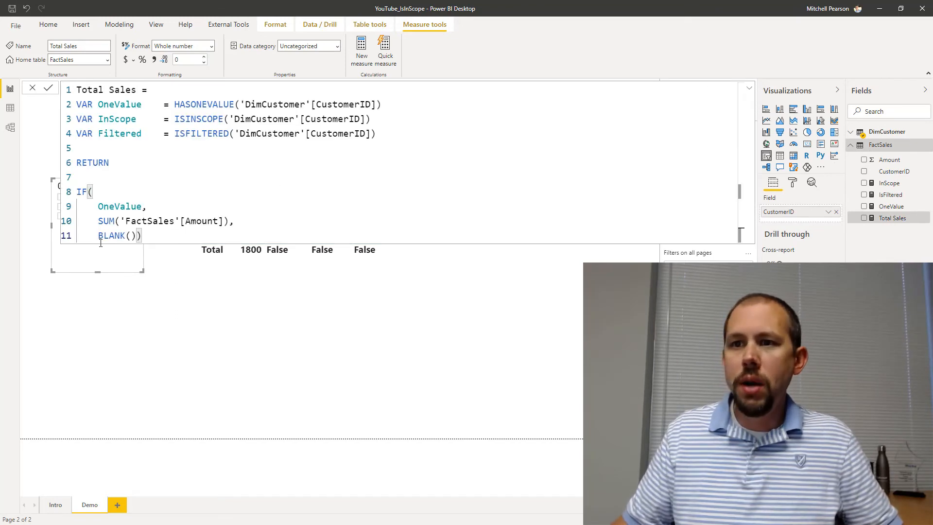
double_click(113, 208)
type("in")
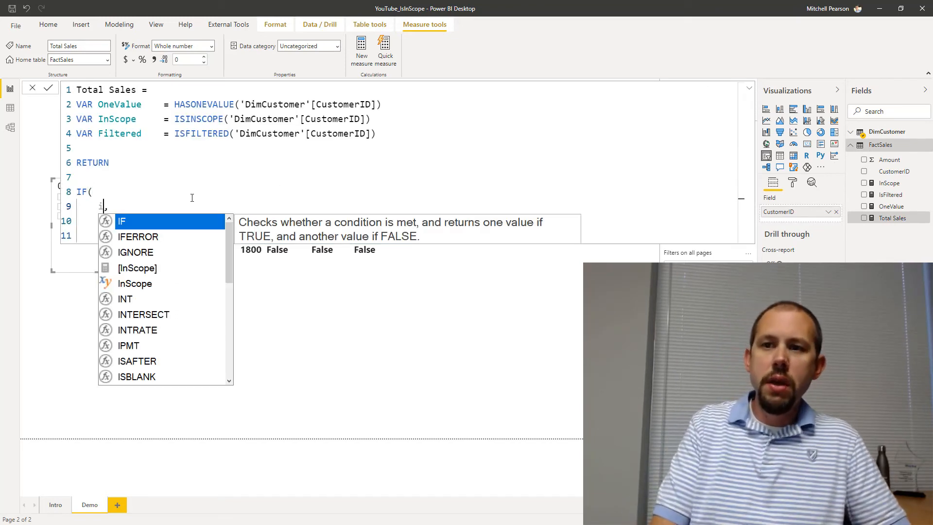
type("scope")
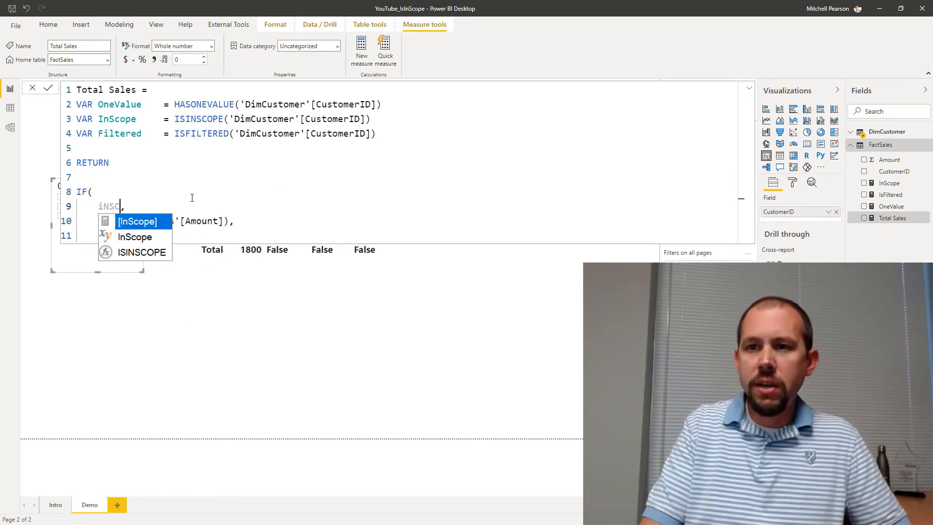
key("Down")
key("Tab")
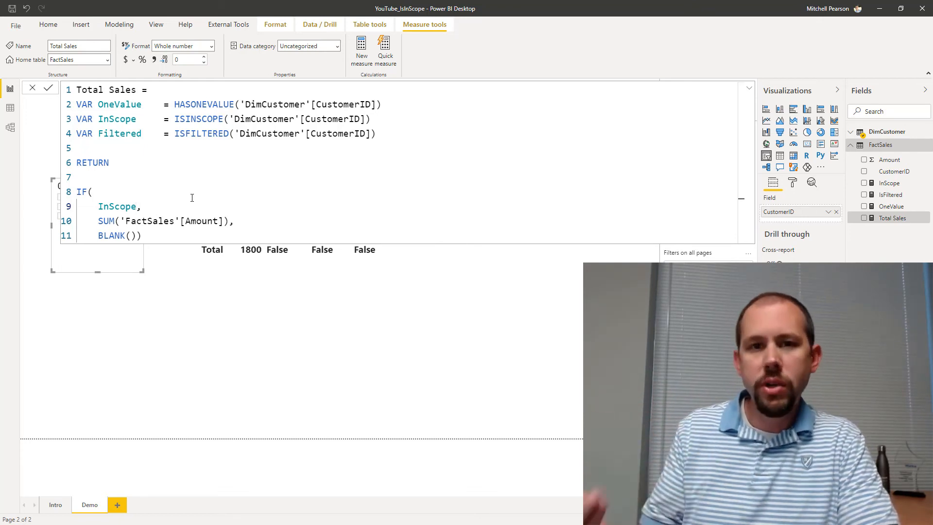
key("Down")
key("Down")
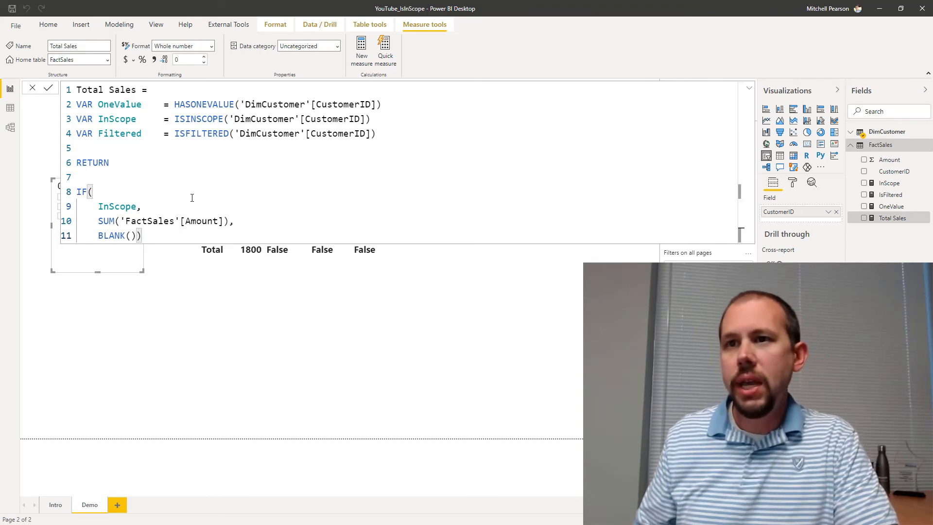
left_click(749, 88)
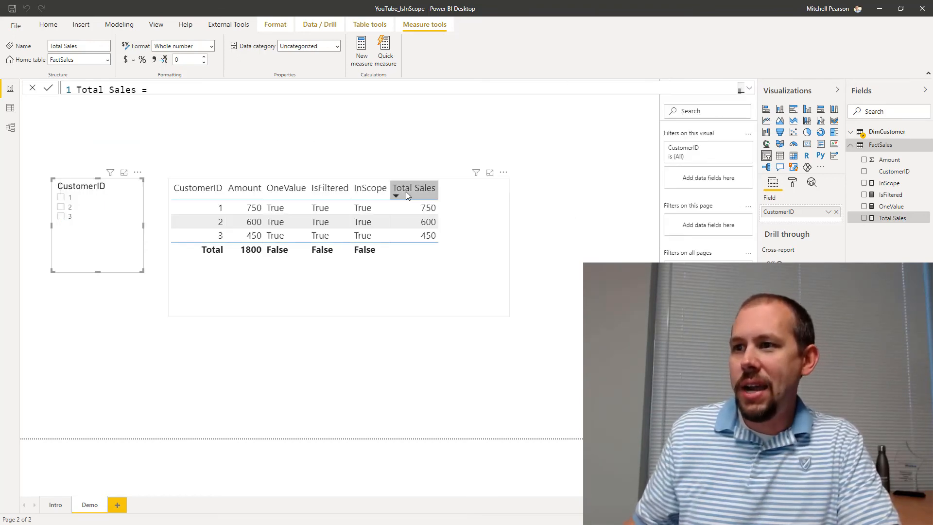